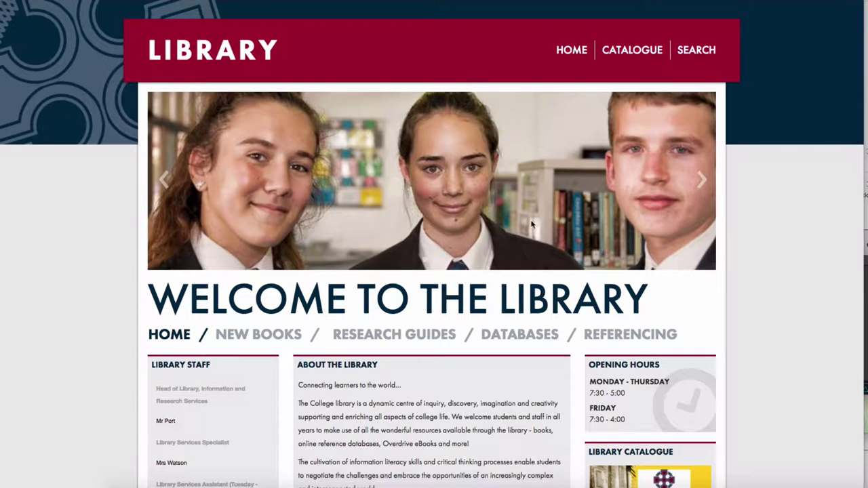
# Browse the Library's subject folders, list the videos in the first Movies folder and open Curriculum Library PLUS
pyautogui.scroll(-5, 377, 271)
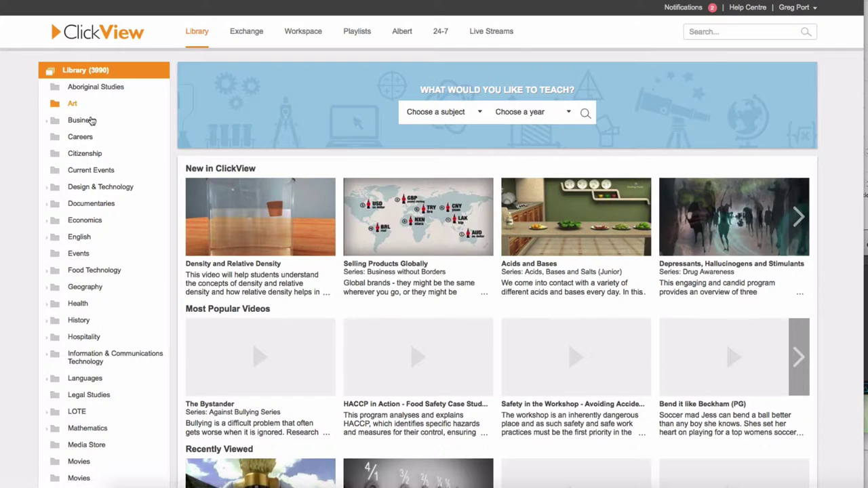
pyautogui.scroll(-3, 111, 305)
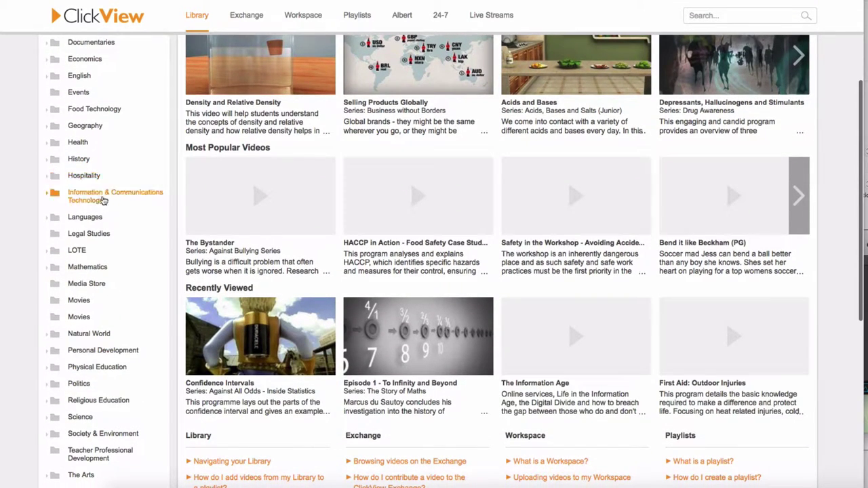
pyautogui.scroll(-1, 109, 290)
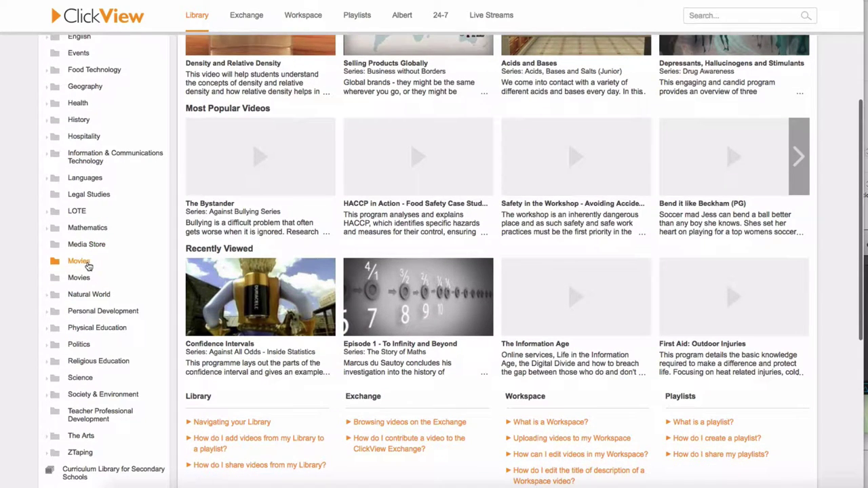
pyautogui.click(86, 261)
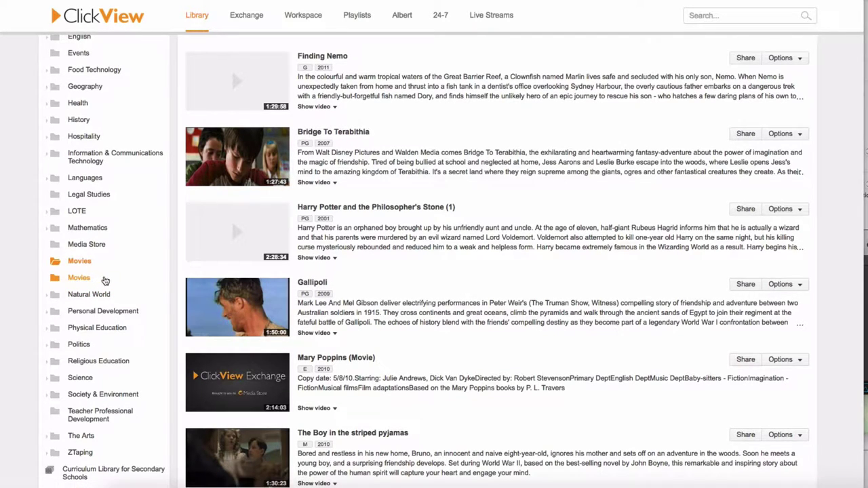
pyautogui.scroll(-3, 103, 278)
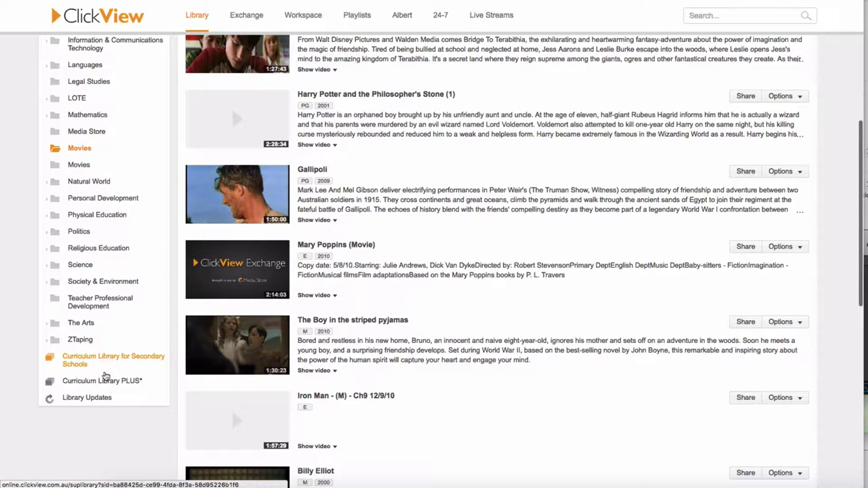
pyautogui.click(106, 382)
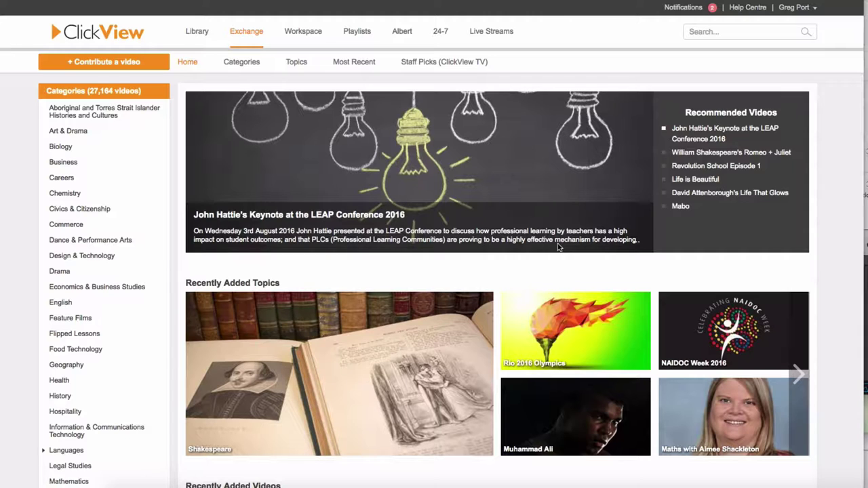
# Look through the Exchange home page's recently added topics, recently added videos and most popular videos
pyautogui.scroll(-3, 557, 245)
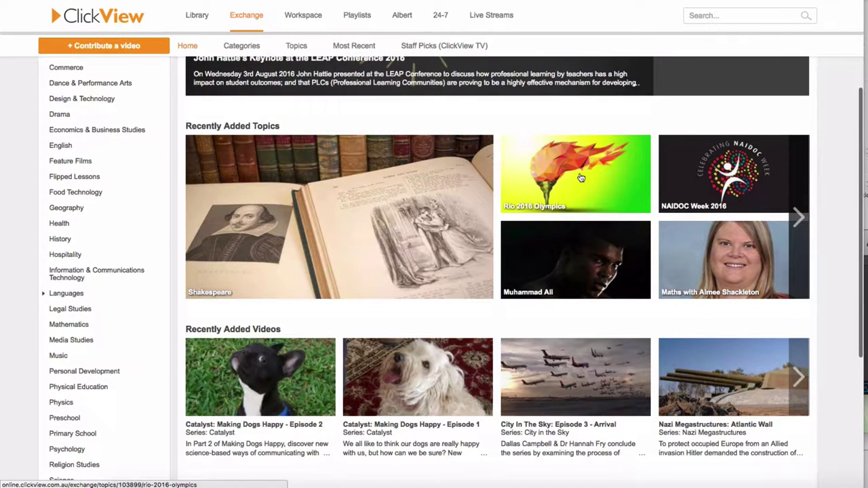
pyautogui.scroll(-3, 558, 284)
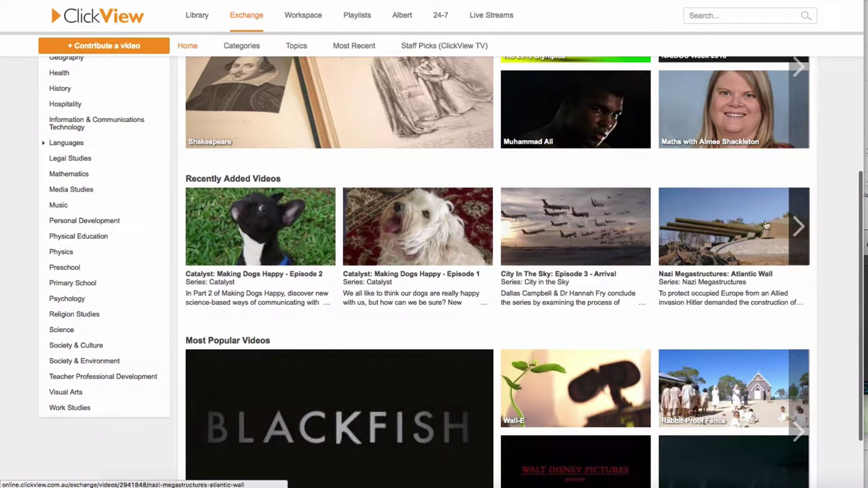
pyautogui.scroll(-2, 717, 263)
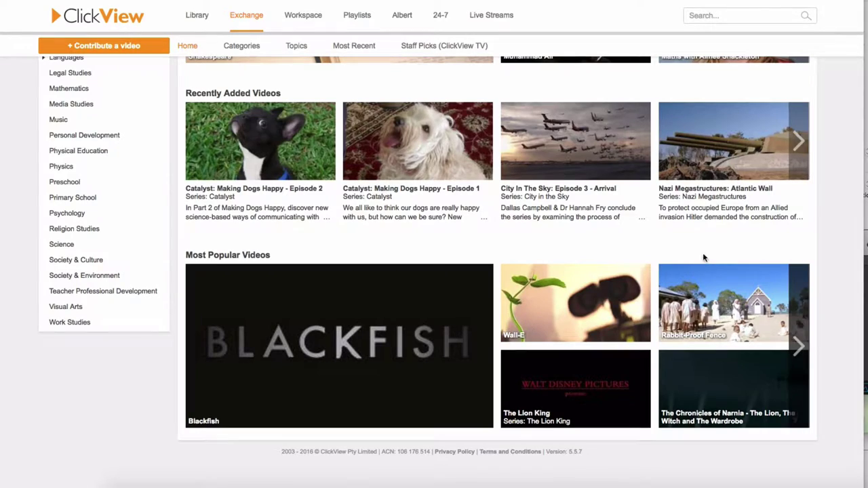
pyautogui.scroll(9, 408, 170)
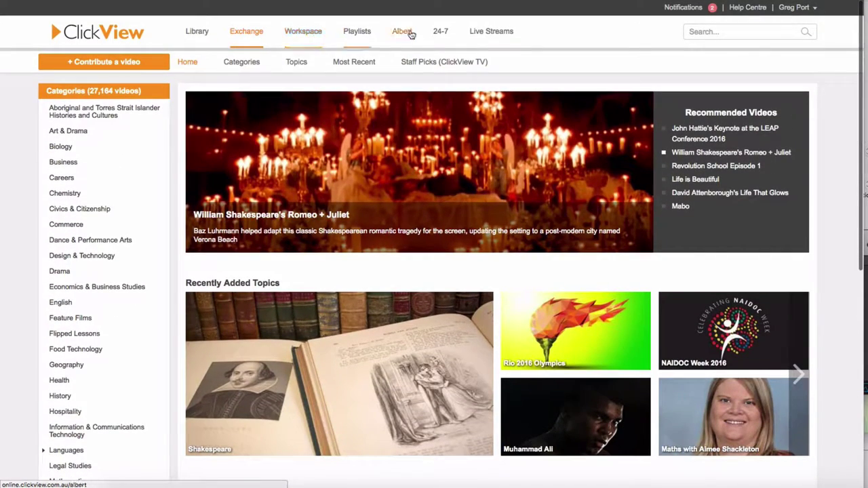
# Search the 24-7 television programs for "Four Corners"
pyautogui.click(439, 35)
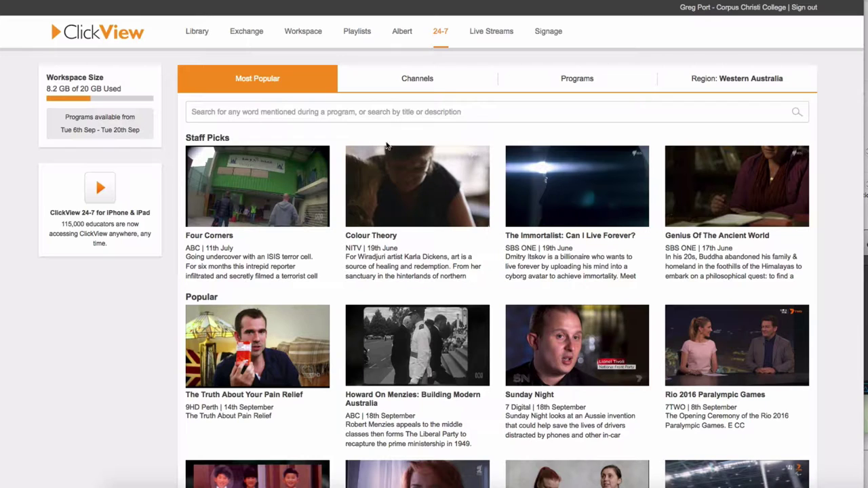
pyautogui.click(290, 111)
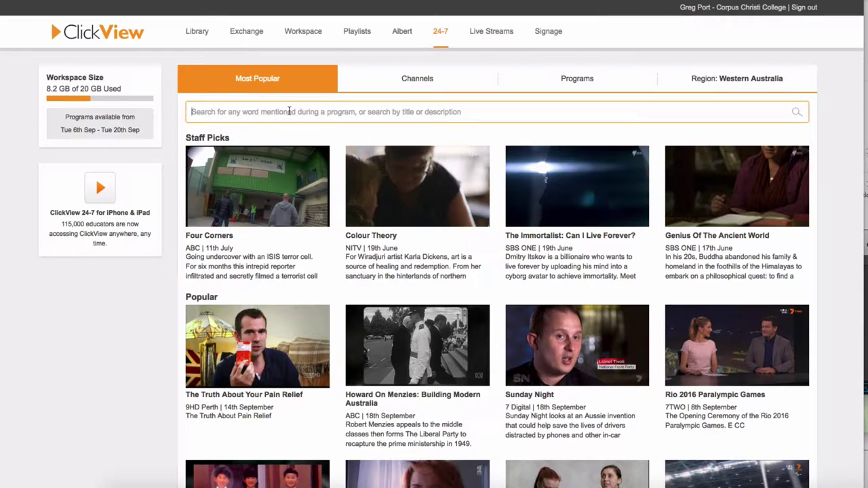
pyautogui.write('Four Cor')
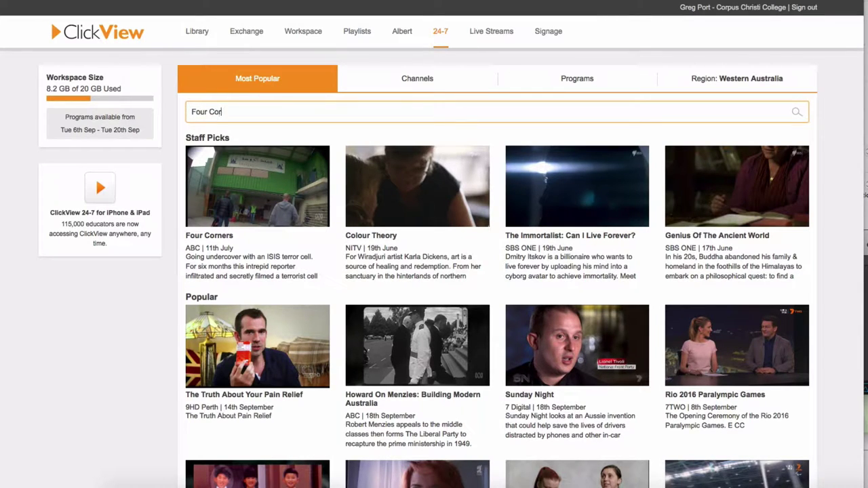
pyautogui.write('ners')
pyautogui.press('Return')
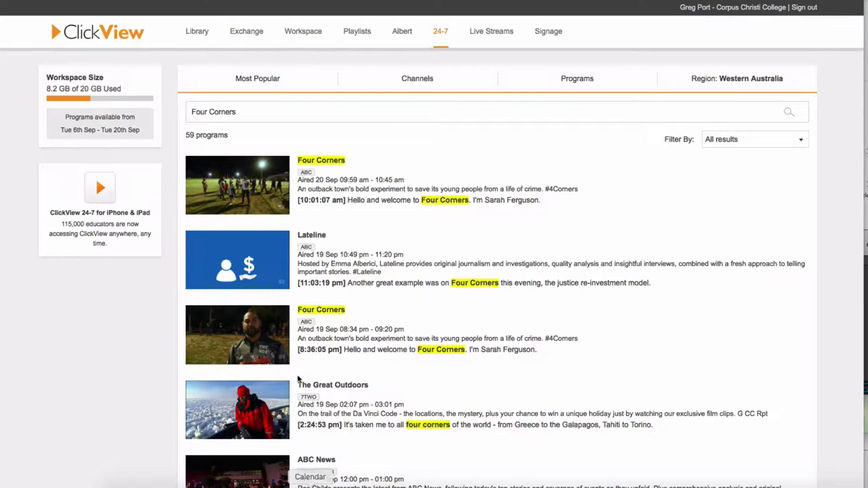
# Add the Four Corners episode aired 20 Sep 09:59 am to the workspace
pyautogui.scroll(-1, 337, 206)
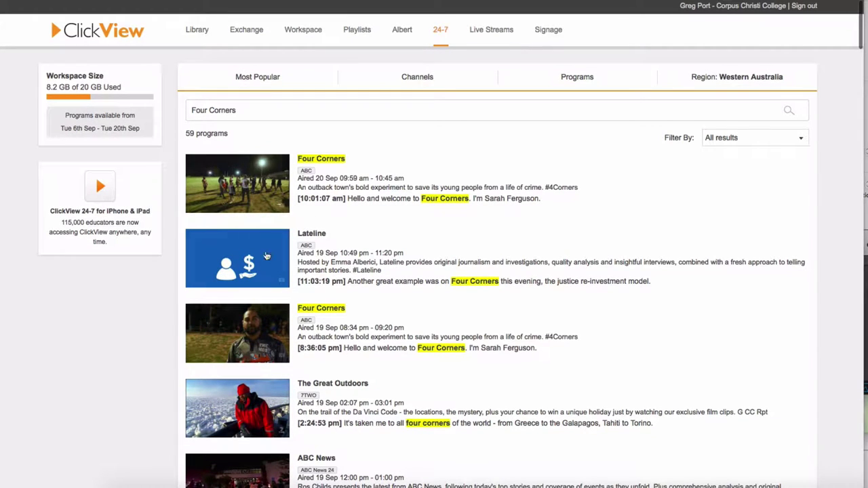
pyautogui.click(256, 180)
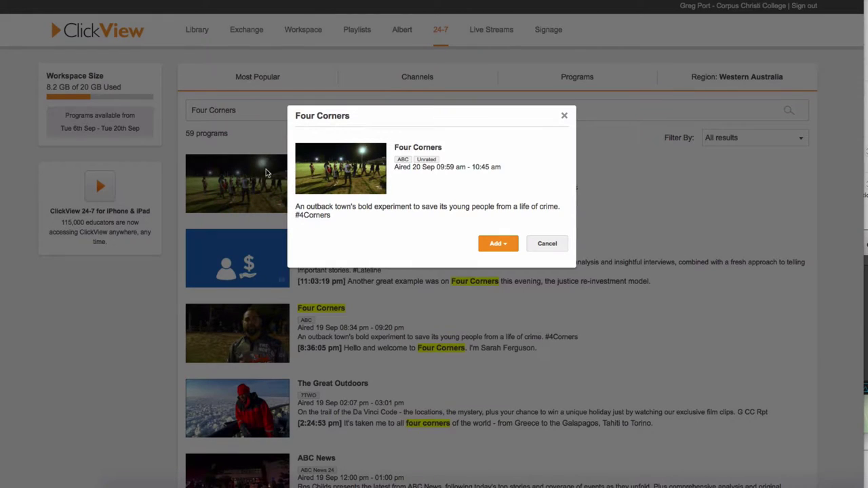
pyautogui.click(502, 244)
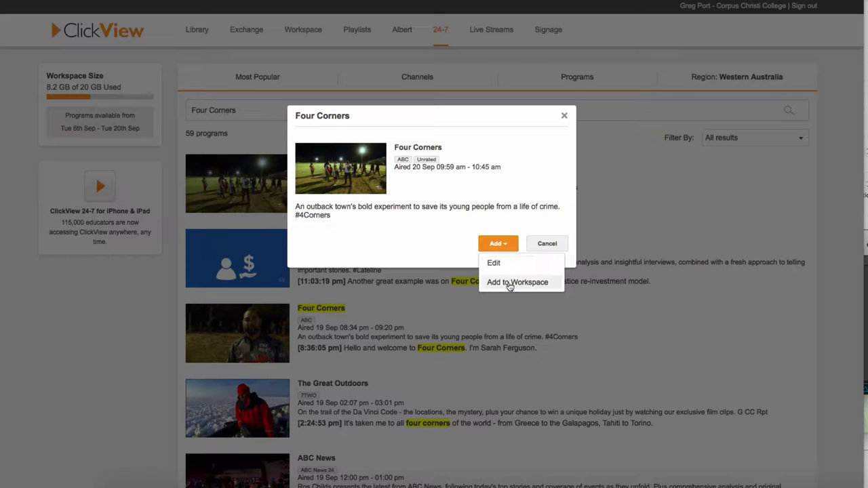
pyautogui.click(512, 285)
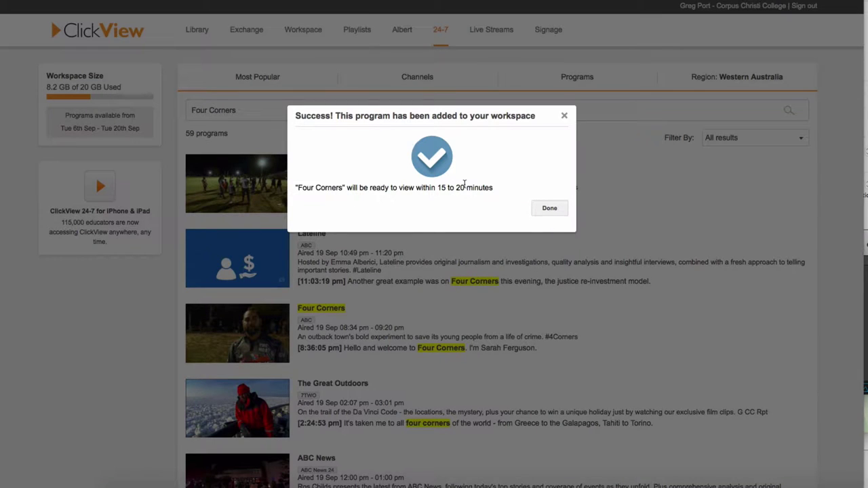
pyautogui.click(550, 208)
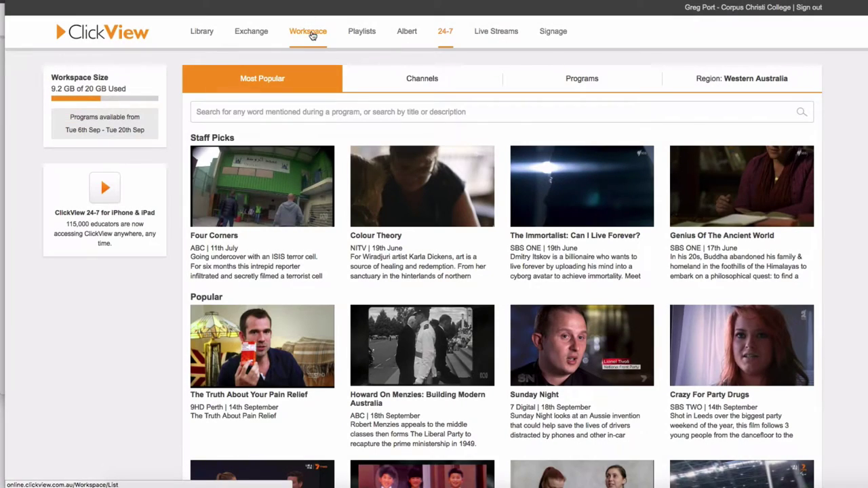
# Go to the Workspace, show the Four Corners video in the web player and hide it again
pyautogui.click(312, 35)
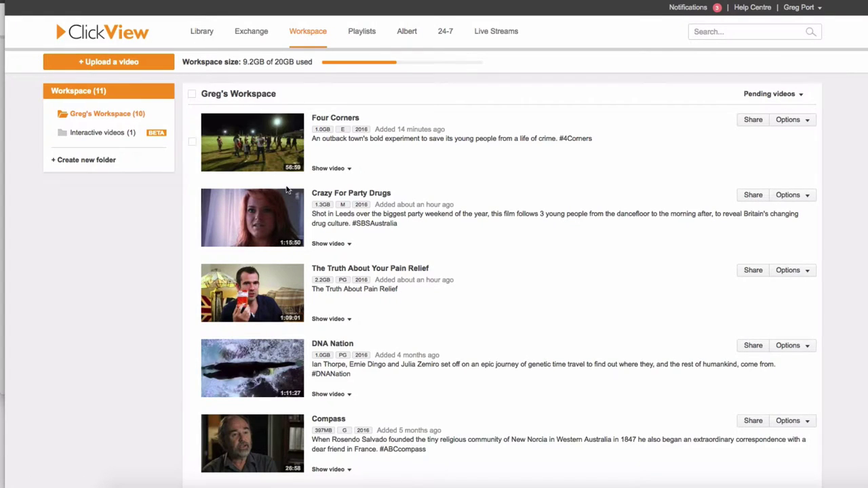
pyautogui.moveTo(252, 157)
pyautogui.click(328, 169)
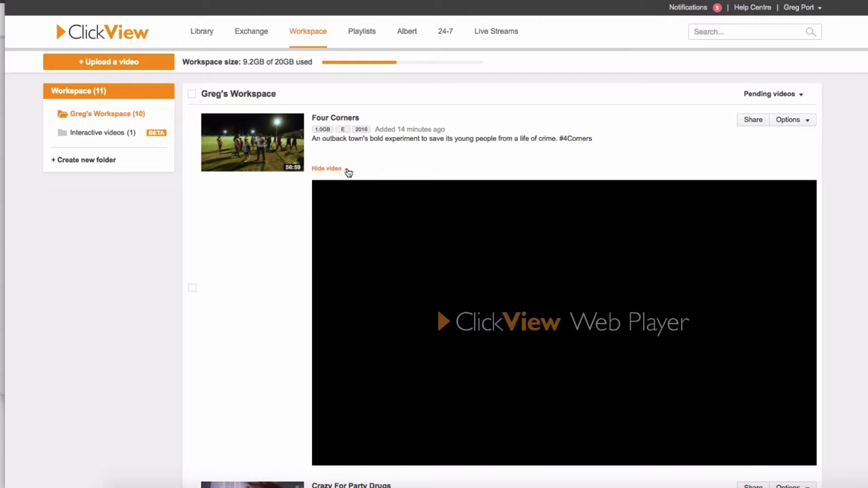
pyautogui.click(328, 169)
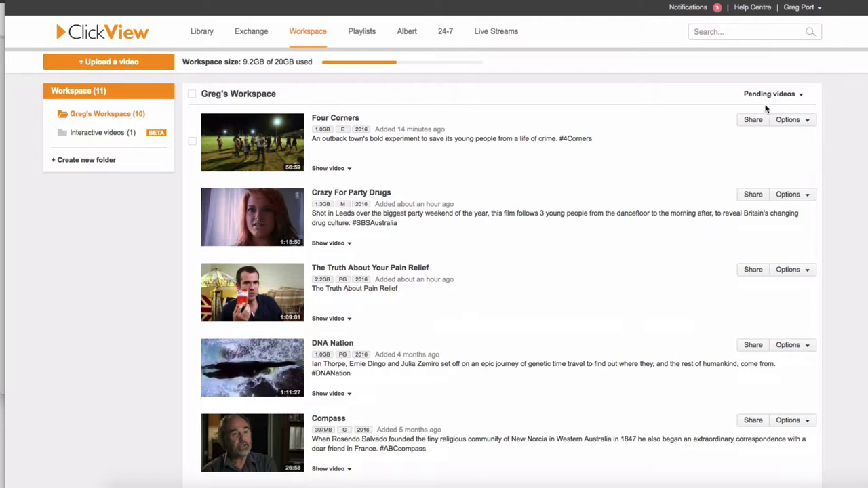
# View the share link and embed code of the Four Corners video
pyautogui.click(752, 120)
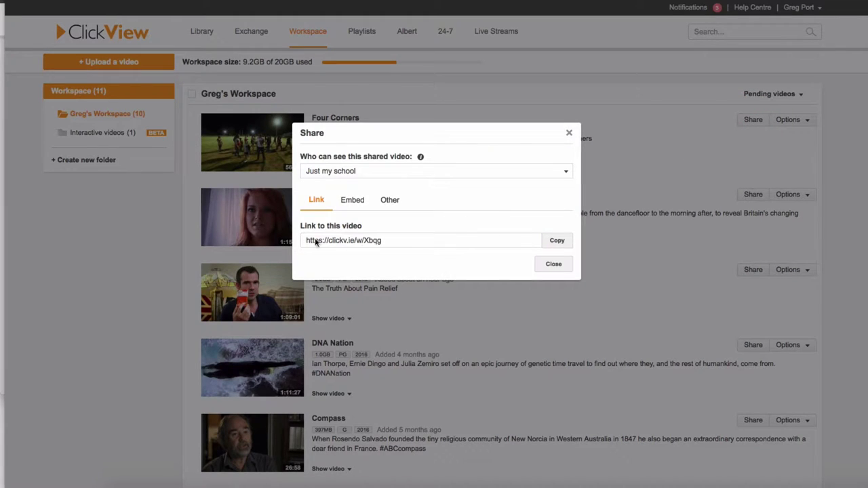
pyautogui.click(352, 201)
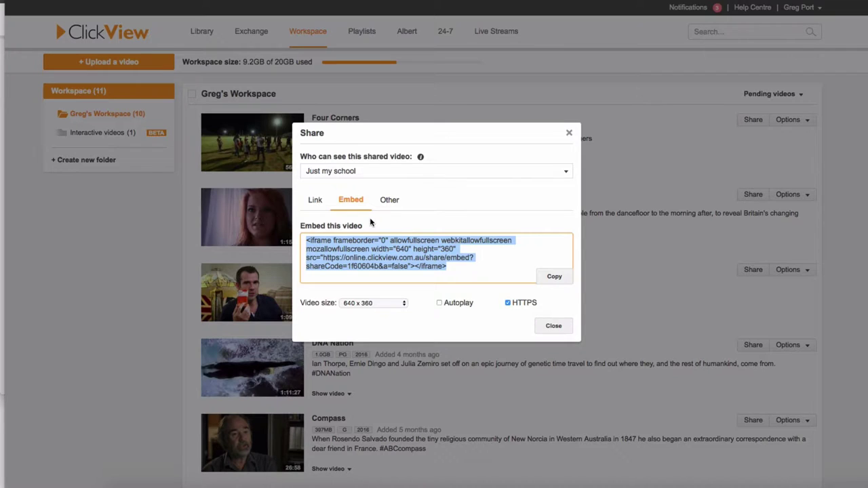
pyautogui.click(553, 325)
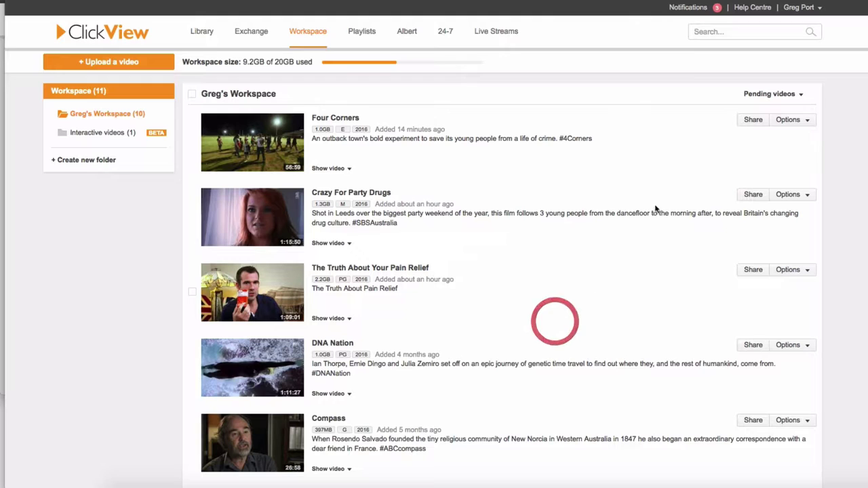
# Start adding the Four Corners video to the Exchange and open it in the Cloud Editor
pyautogui.click(802, 121)
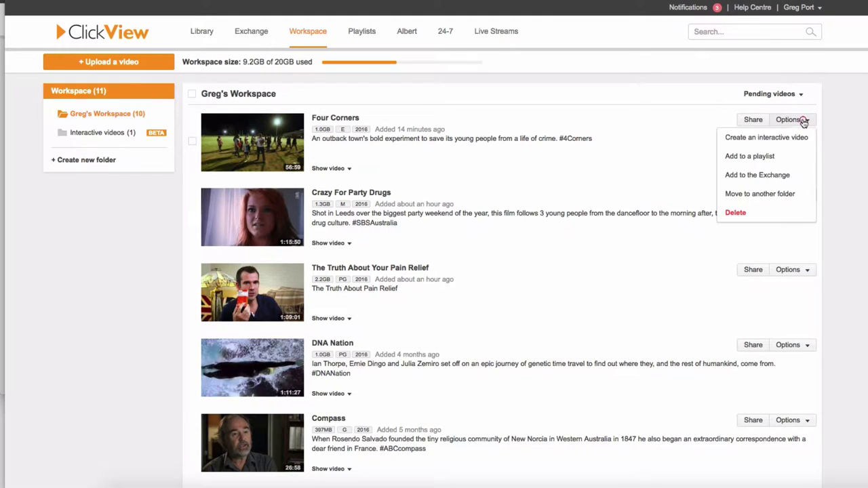
pyautogui.click(757, 177)
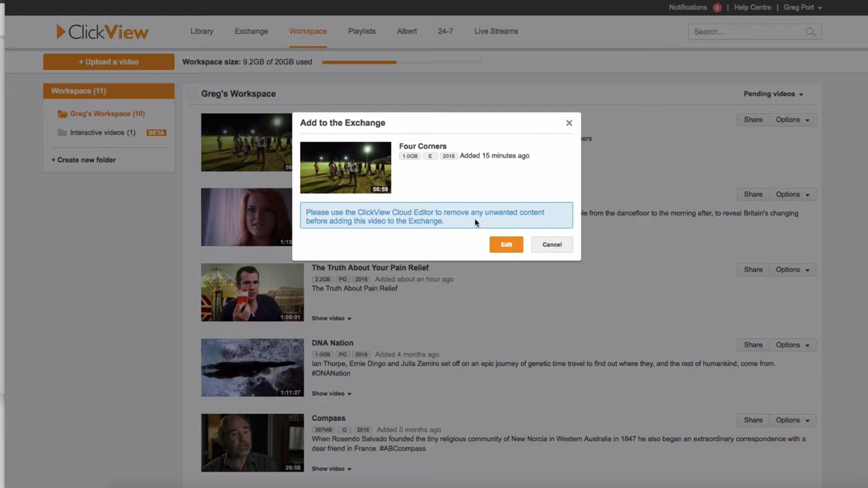
pyautogui.click(502, 245)
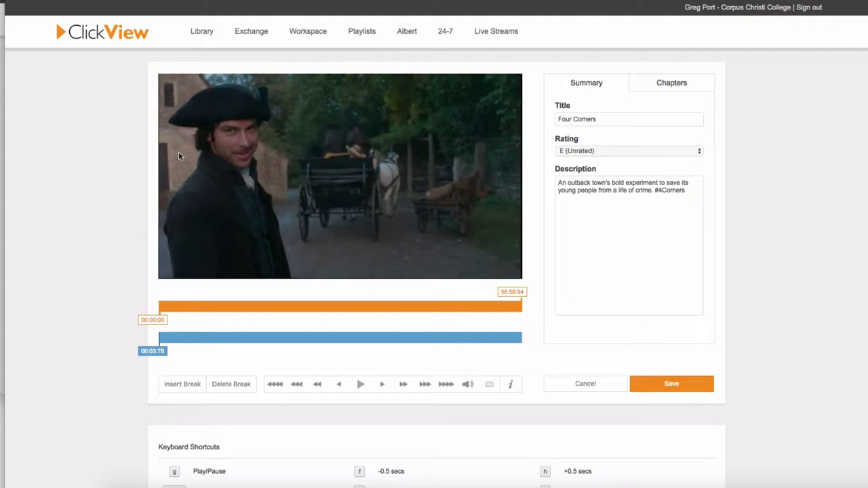
# Mute the computer's sound, play and scrub to the opening titles, and insert a break at about 01:56
pyautogui.press('XF86AudioMute')
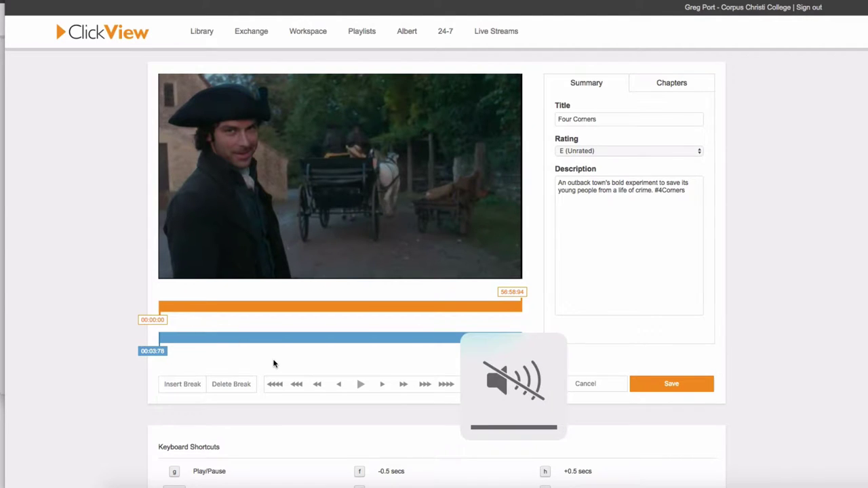
pyautogui.click(365, 384)
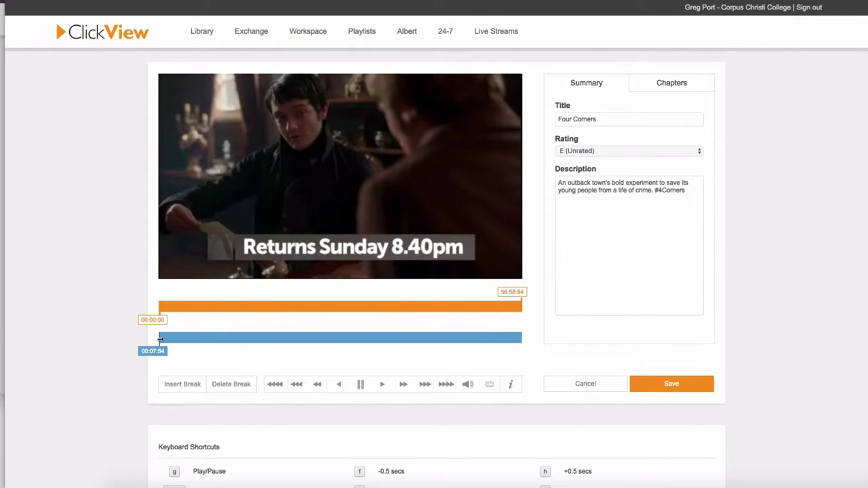
pyautogui.click(163, 339)
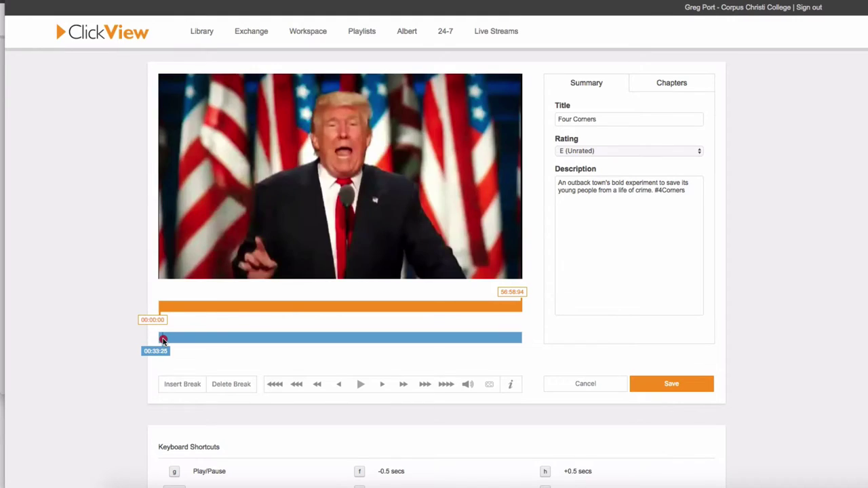
pyautogui.moveTo(162, 339); pyautogui.dragTo(171, 343)
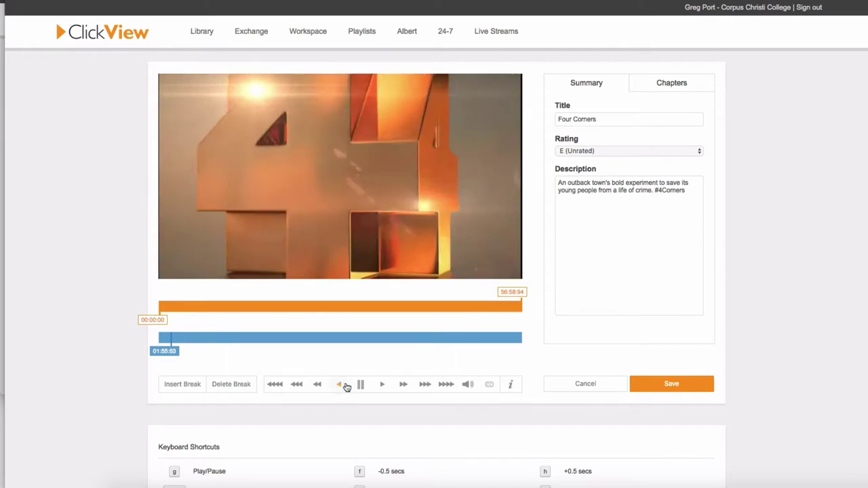
pyautogui.click(188, 388)
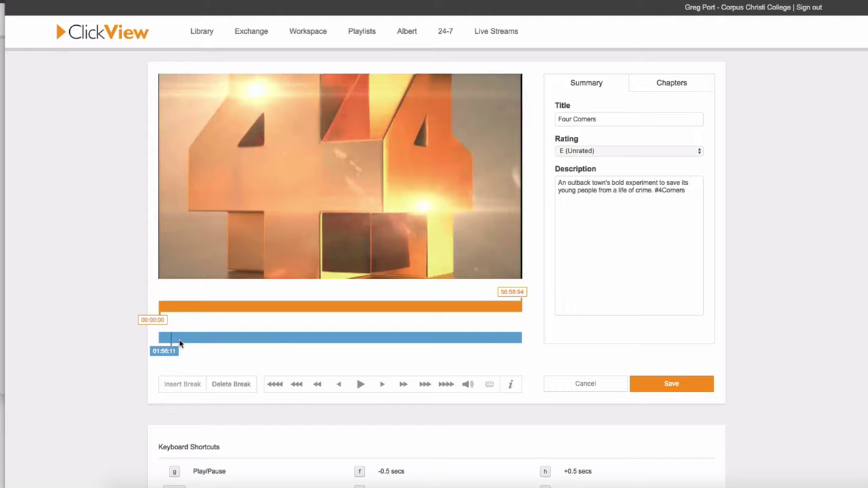
# Scrub and skip forward through the Four Corners video to the end of the closing credits and insert a break at about 47:01
pyautogui.moveTo(170, 344); pyautogui.dragTo(222, 345)
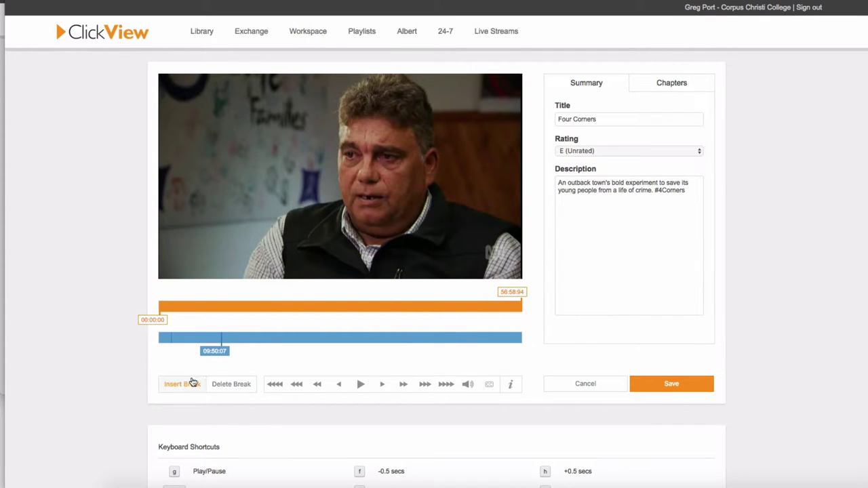
pyautogui.moveTo(221, 344); pyautogui.dragTo(454, 345)
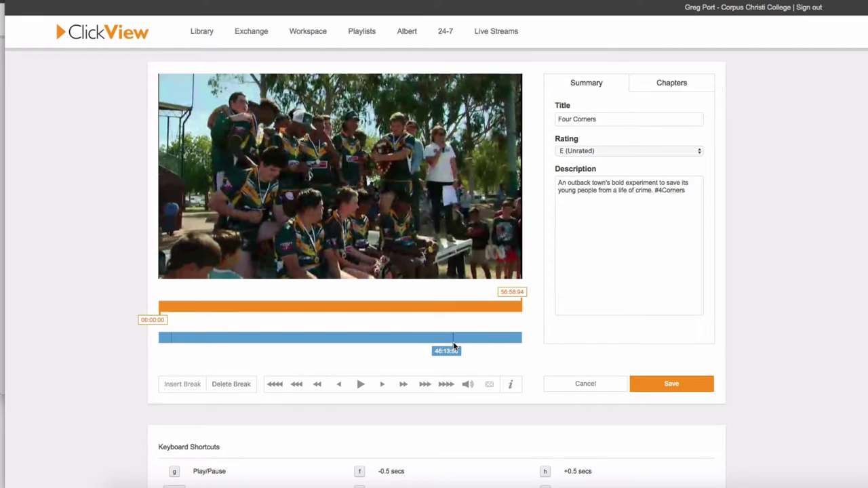
pyautogui.click(360, 384)
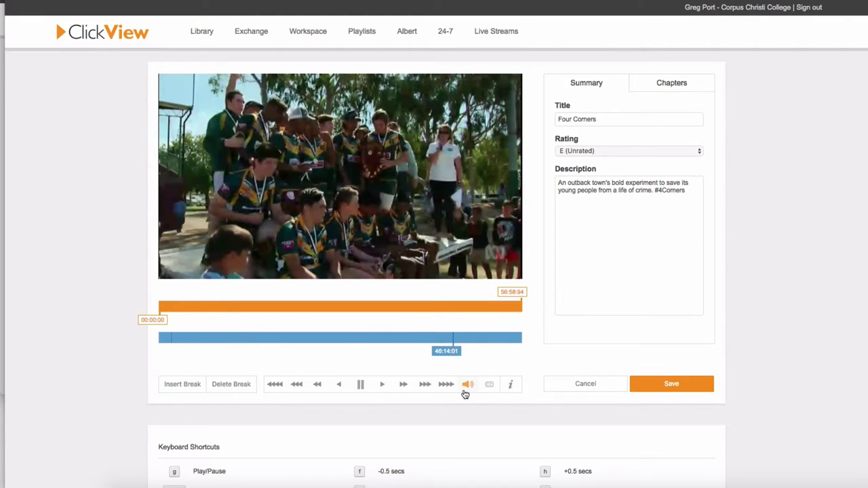
pyautogui.scroll(-3, 464, 393)
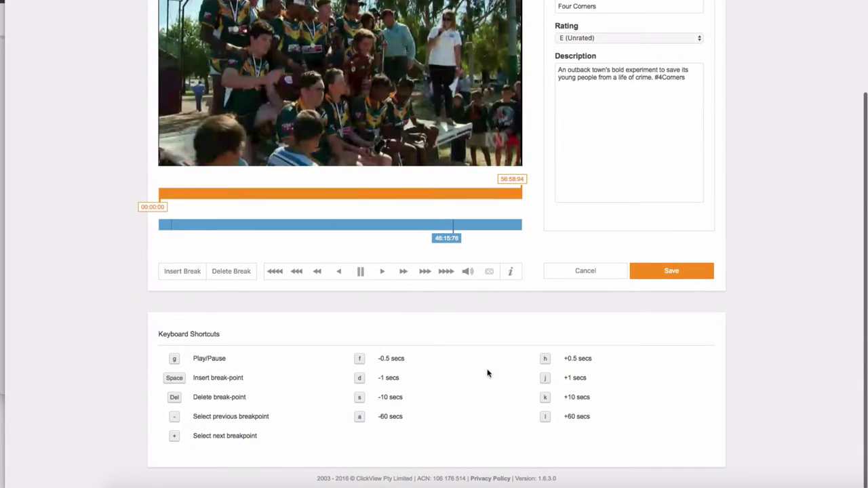
pyautogui.press('k')
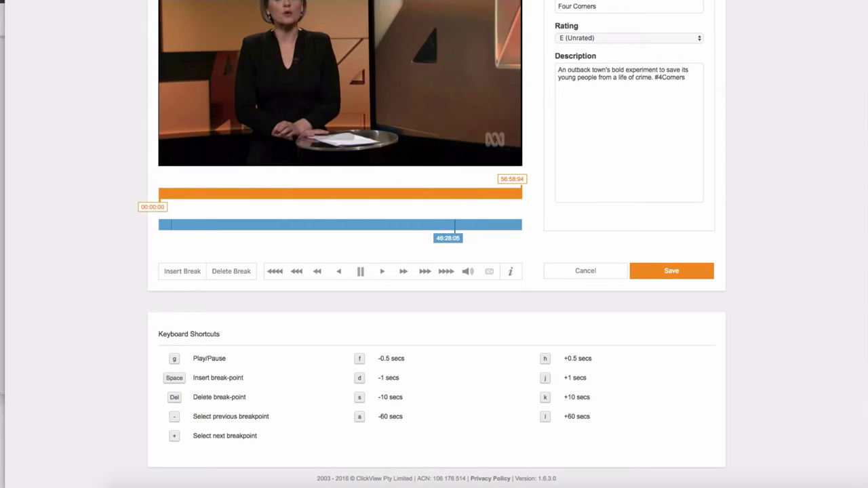
pyautogui.scroll(1, 484, 303)
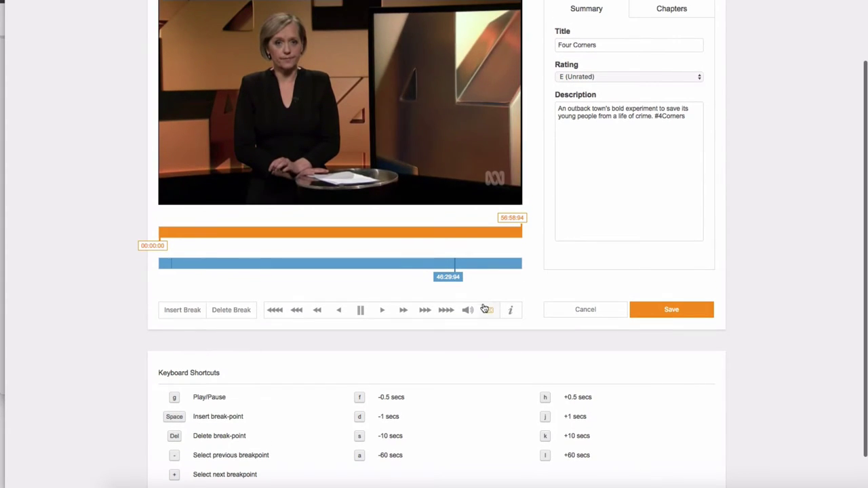
pyautogui.press('k')
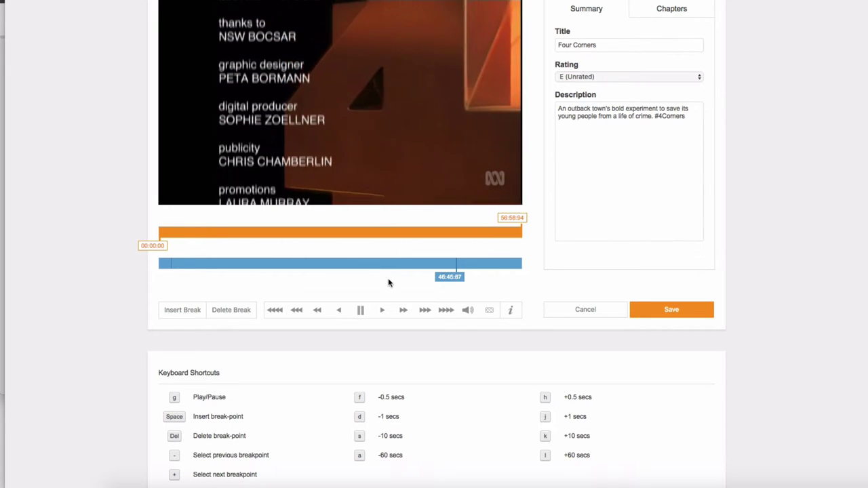
pyautogui.press('k')
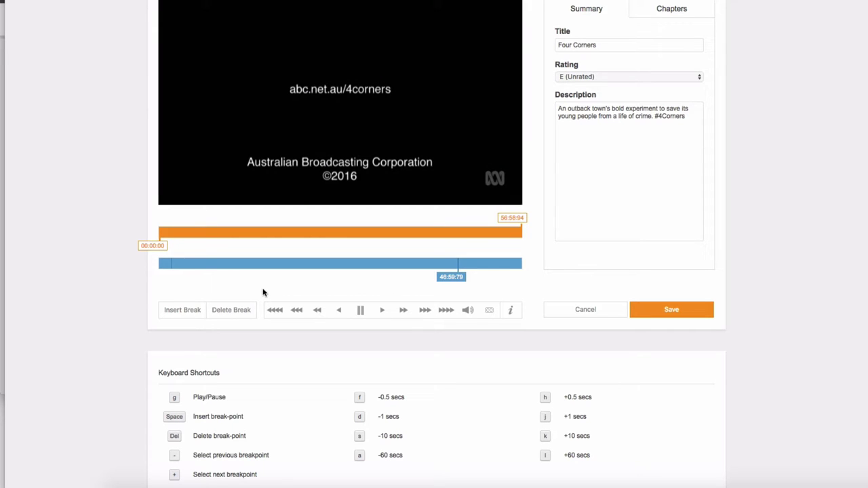
pyautogui.click(360, 310)
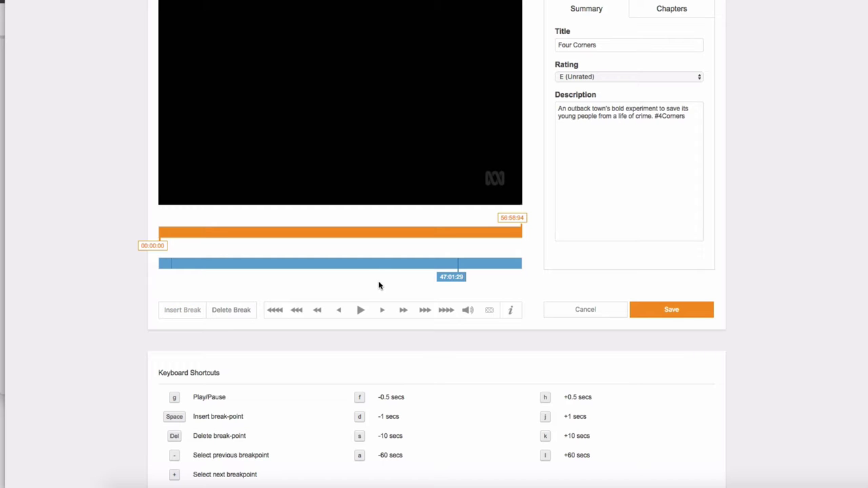
pyautogui.click(459, 266)
pyautogui.scroll(3, 542, 237)
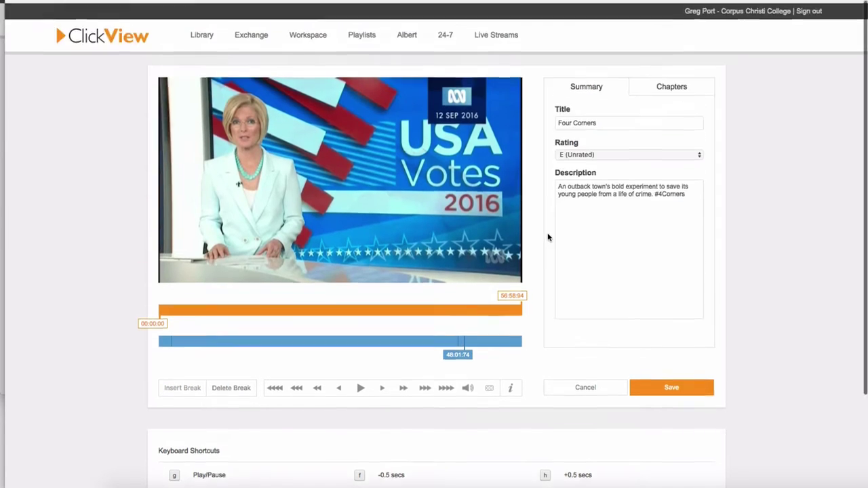
# Remove the first and last chapters of the video, then return to the Workspace with the edit saved
pyautogui.click(680, 85)
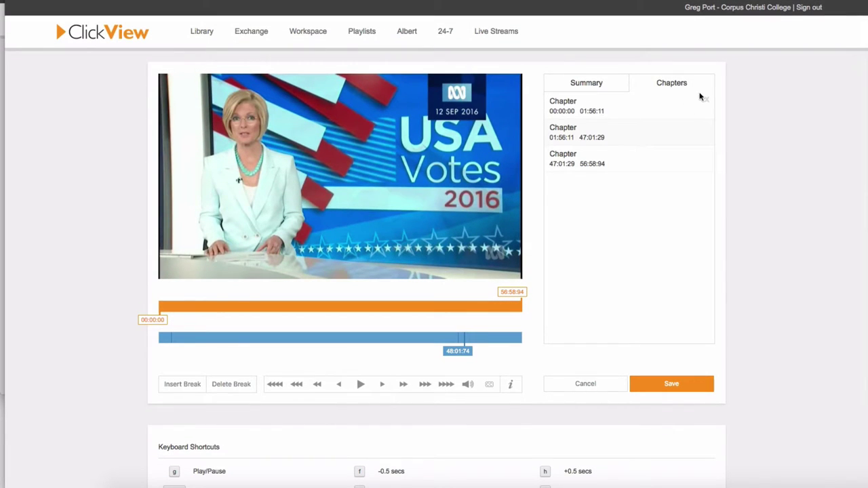
pyautogui.click(706, 101)
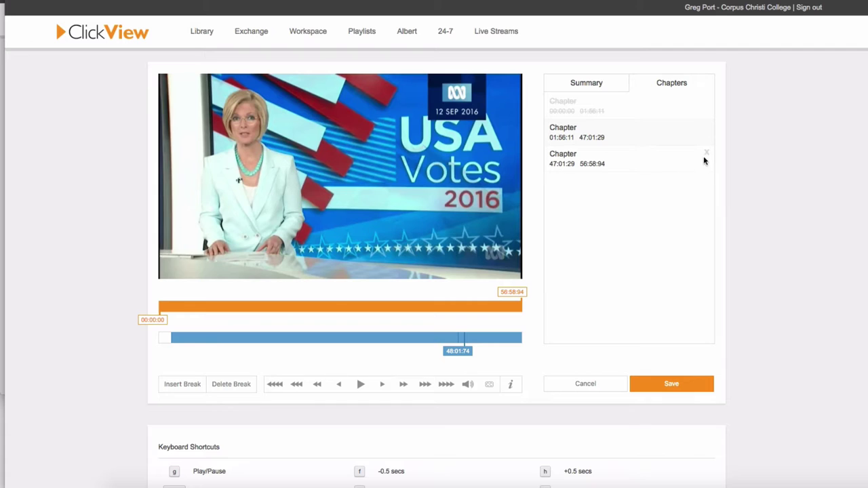
pyautogui.click(706, 154)
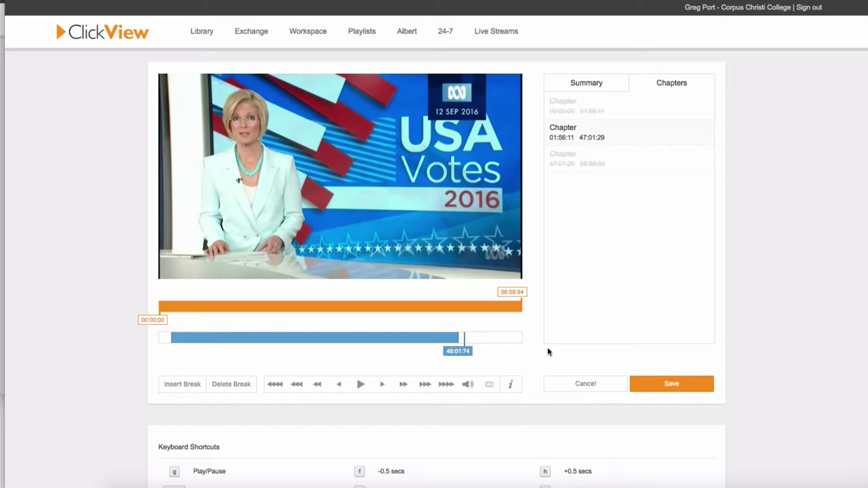
pyautogui.click(665, 385)
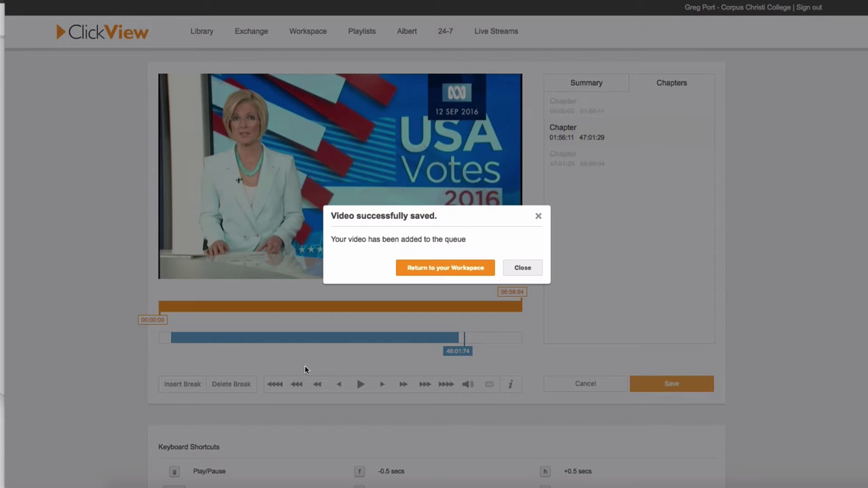
pyautogui.click(454, 268)
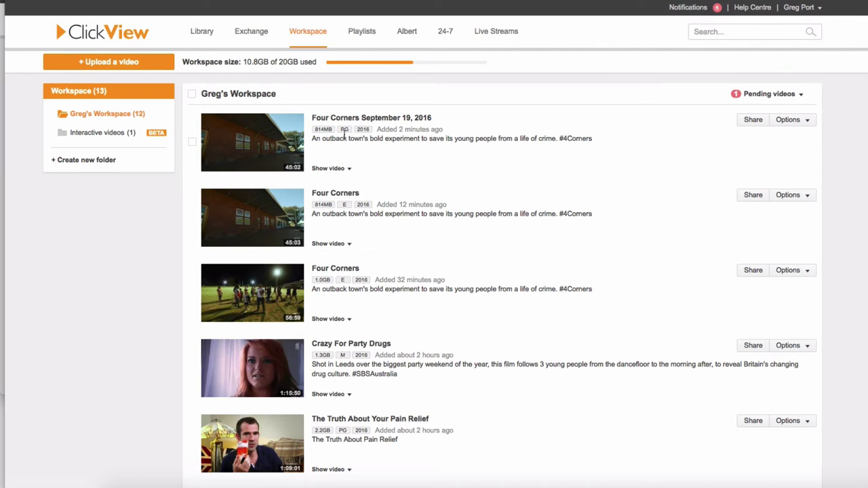
# View the options for adding the Four Corners September 19, 2016 video to the Exchange and close the dialog without adding it
pyautogui.click(807, 122)
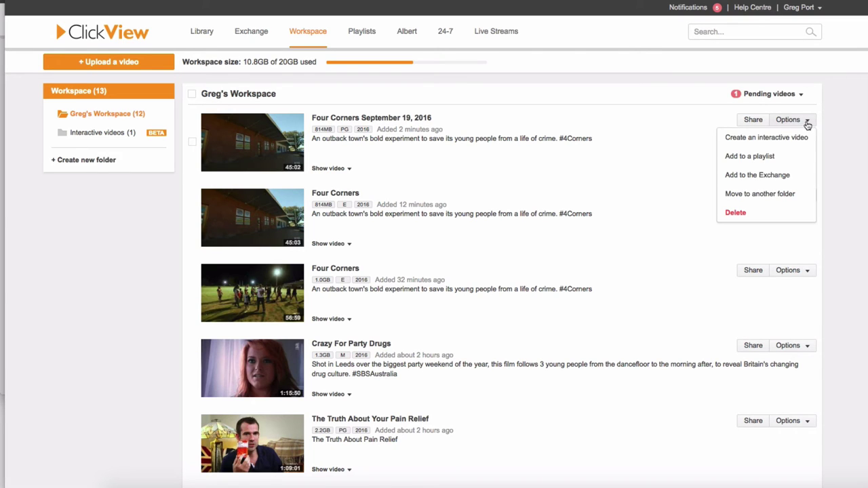
pyautogui.click(757, 175)
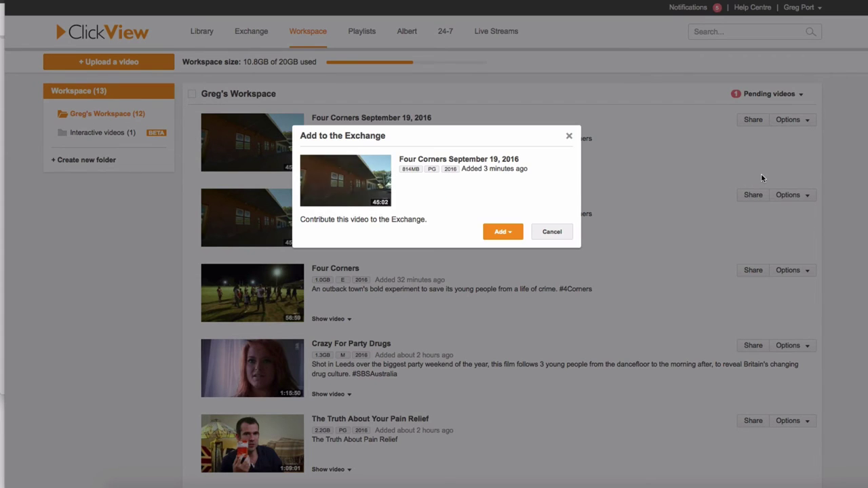
pyautogui.click(516, 235)
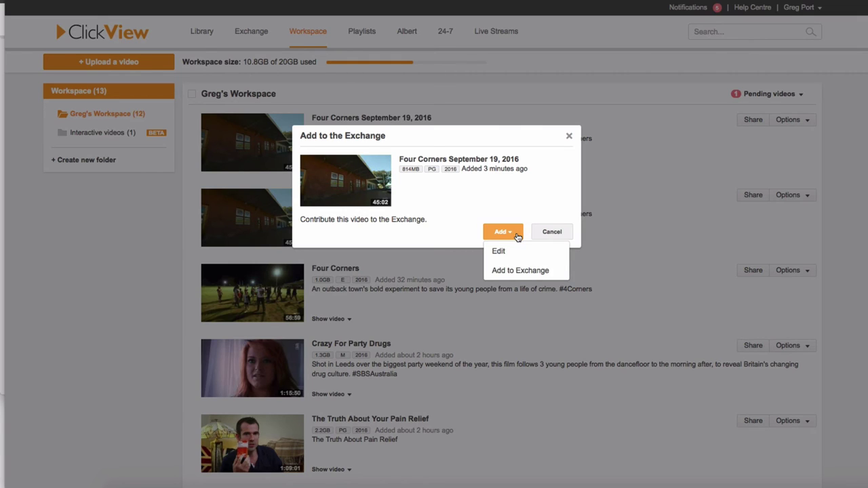
pyautogui.click(529, 188)
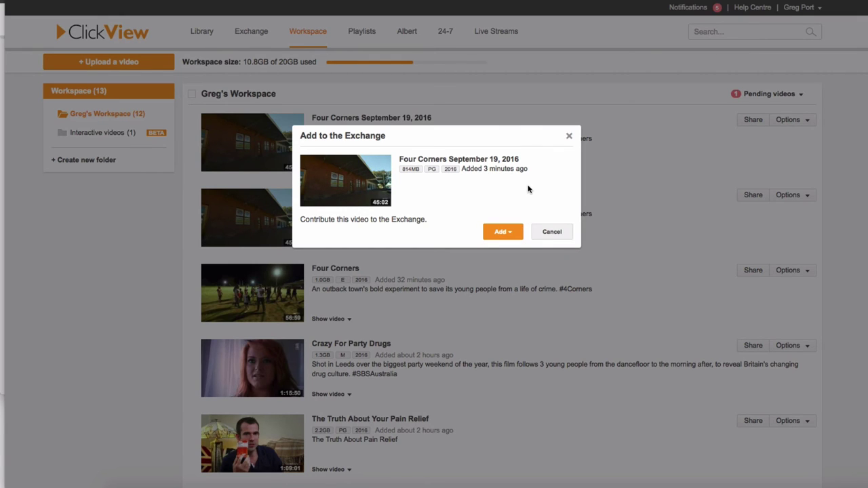
pyautogui.click(569, 138)
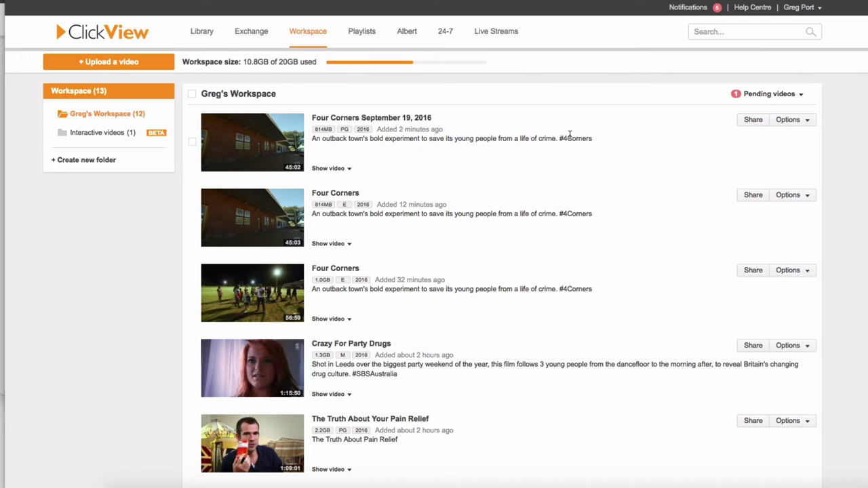